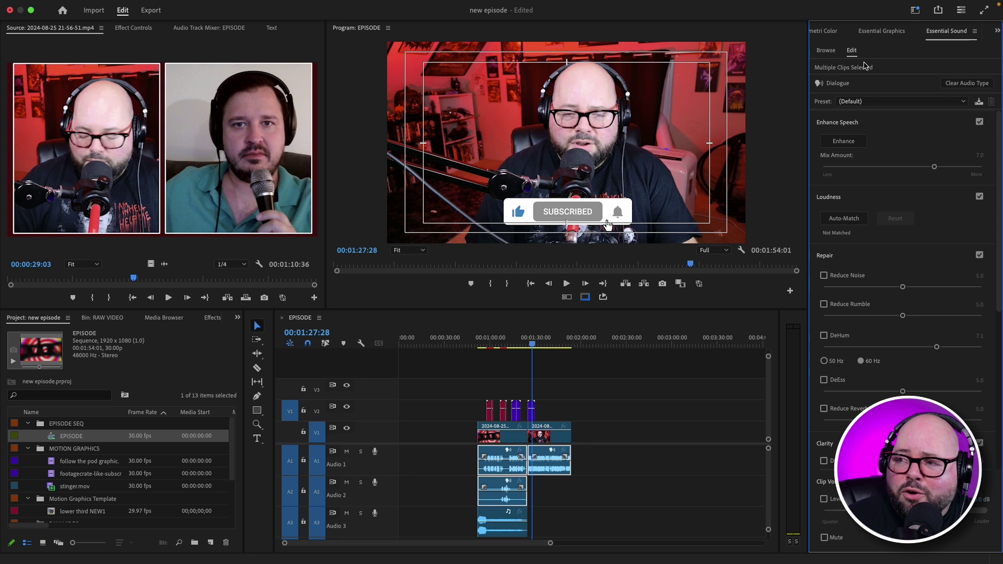
# Clear the audio type tag from the podcast clips on Audio 1 and Audio 2.
pyautogui.click(967, 83)
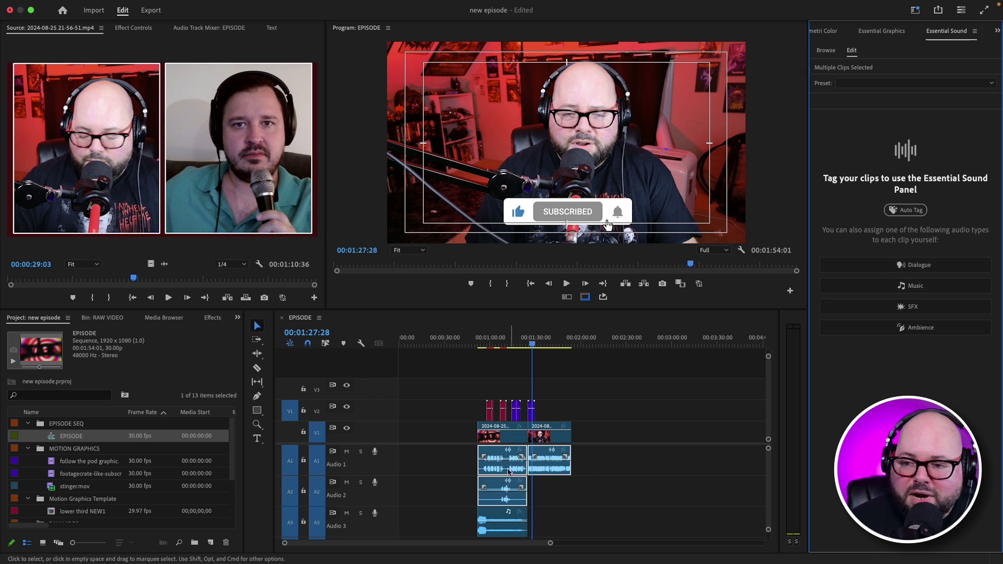
pyautogui.click(919, 269)
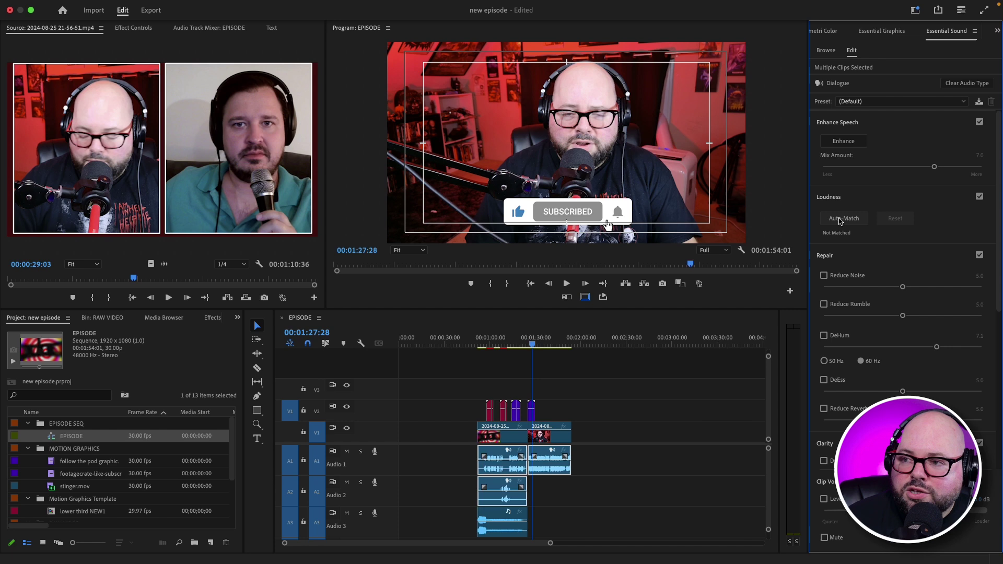
# Auto-match the dialogue clips' loudness to -23.00 LUFS.
pyautogui.click(842, 220)
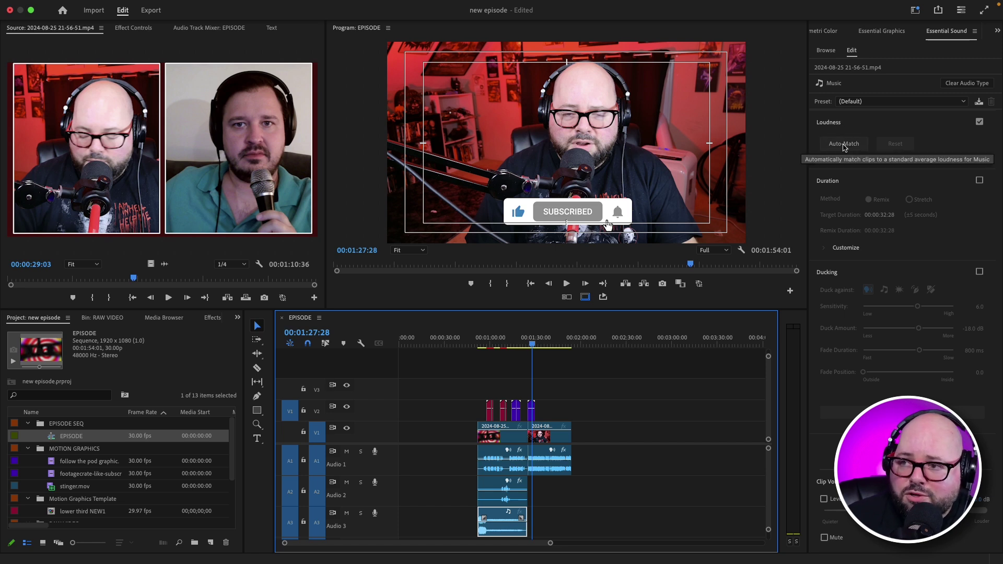
# Auto-match the Audio 3 music clip to -25.00 LUFS, then reselect the Audio 1 and 2 dialogue clips.
pyautogui.click(843, 145)
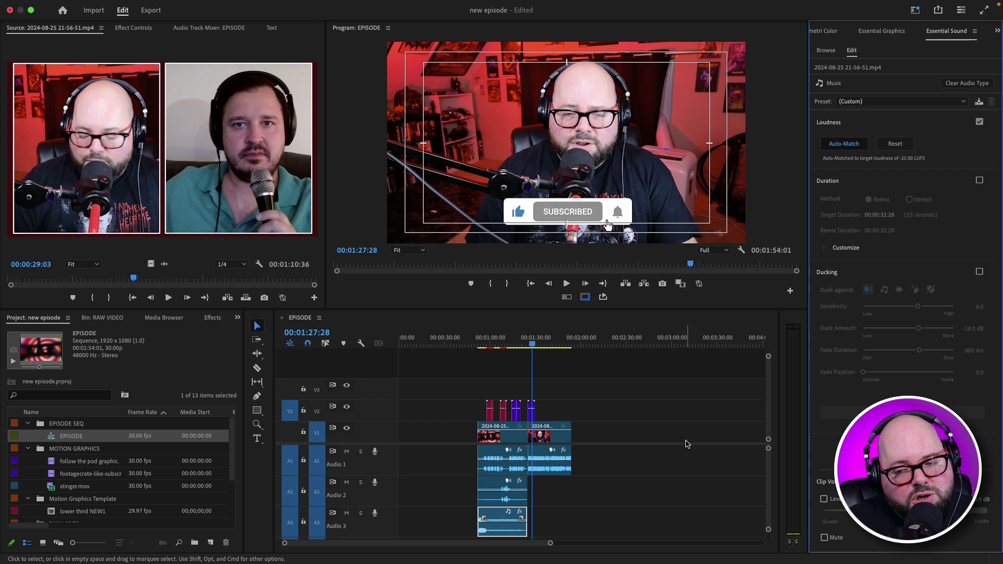
pyautogui.click(589, 494)
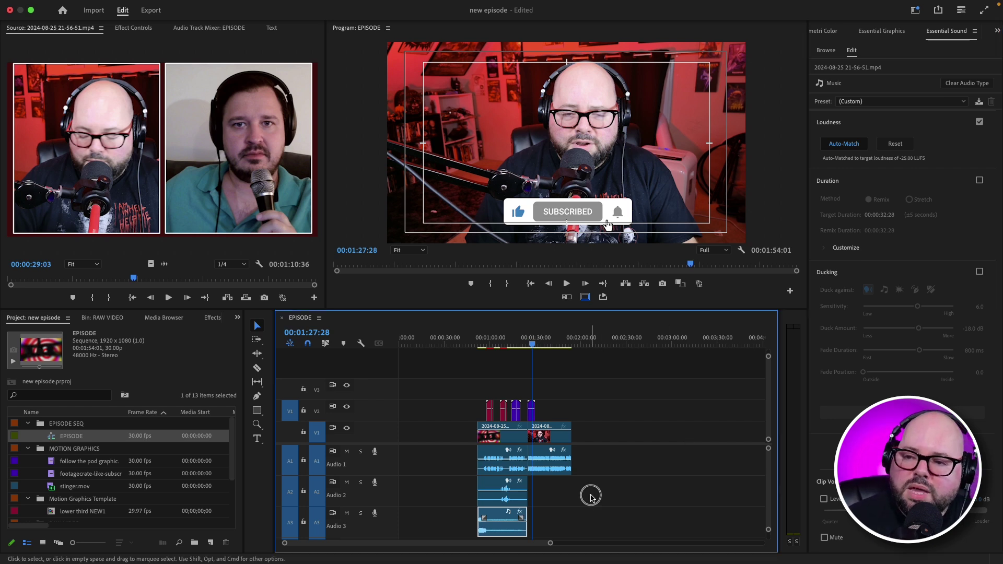
pyautogui.moveTo(589, 461); pyautogui.dragTo(485, 488)
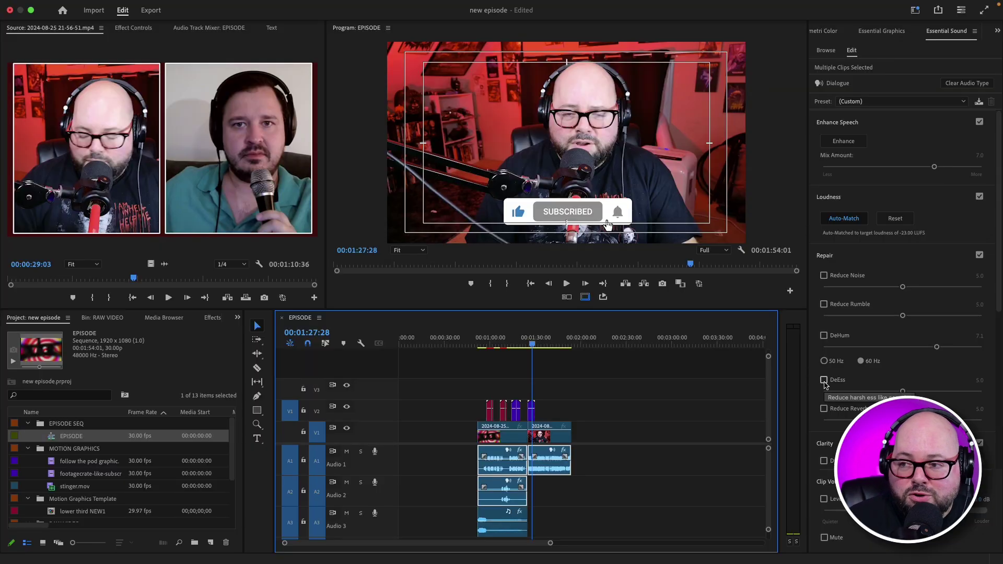
# Enable DeEss on the dialogue clips and lower its amount to 0.3.
pyautogui.click(824, 380)
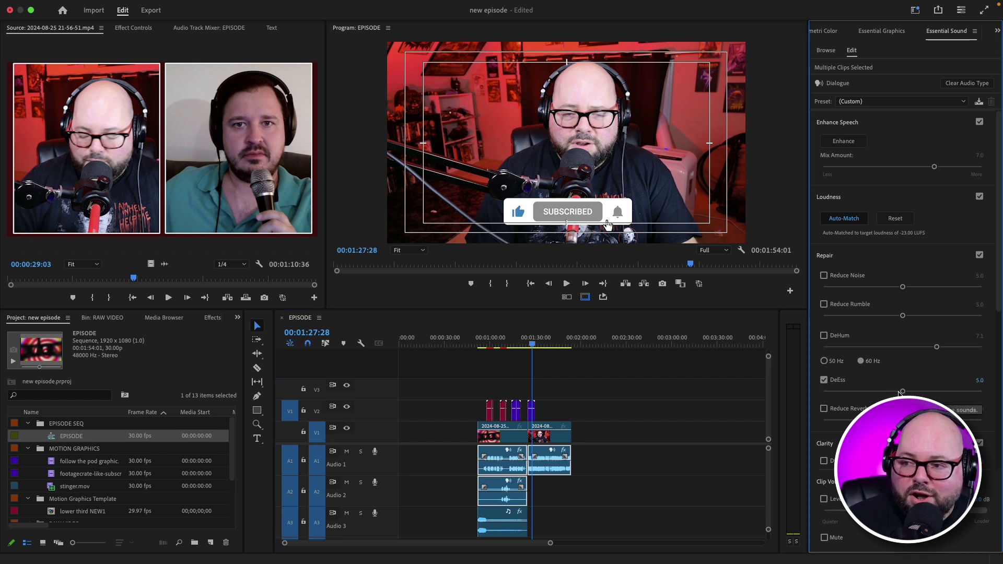
pyautogui.moveTo(891, 393); pyautogui.dragTo(829, 396)
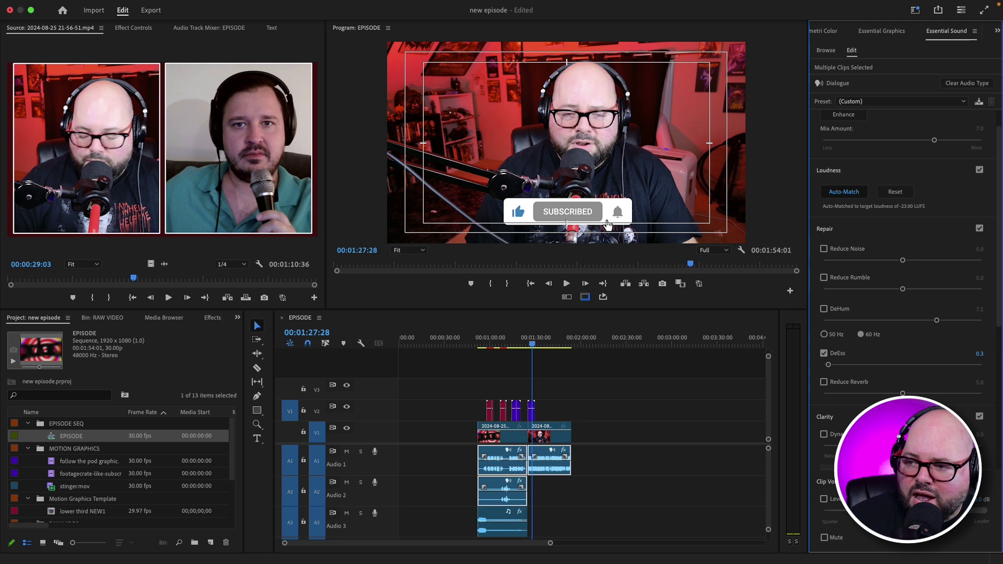
# Reselect the Audio 1 and 2 dialogue clips and enable Clarity EQ with Podcast Voice preset at 2.1.
pyautogui.scroll(-4, 851, 364)
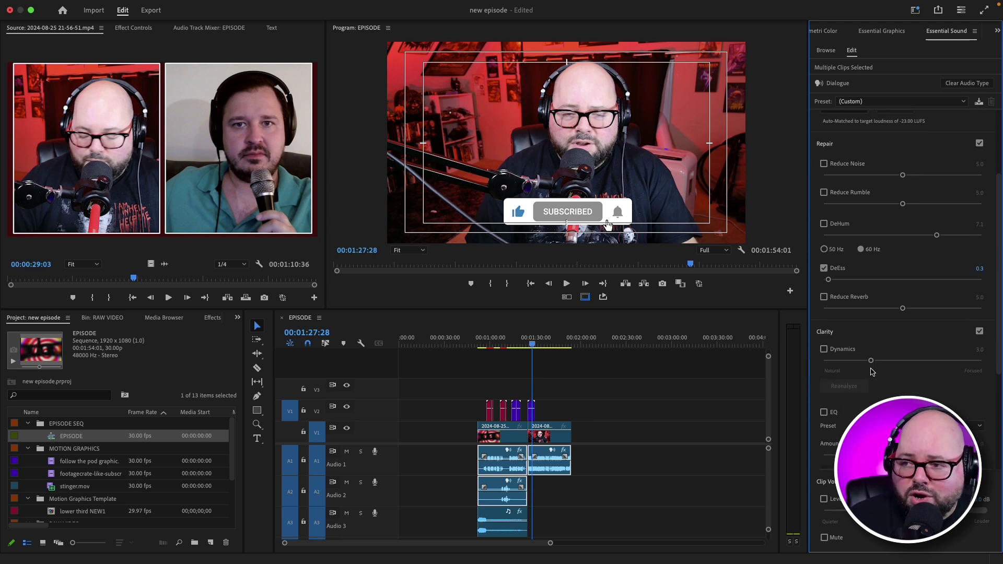
pyautogui.scroll(-2, 846, 404)
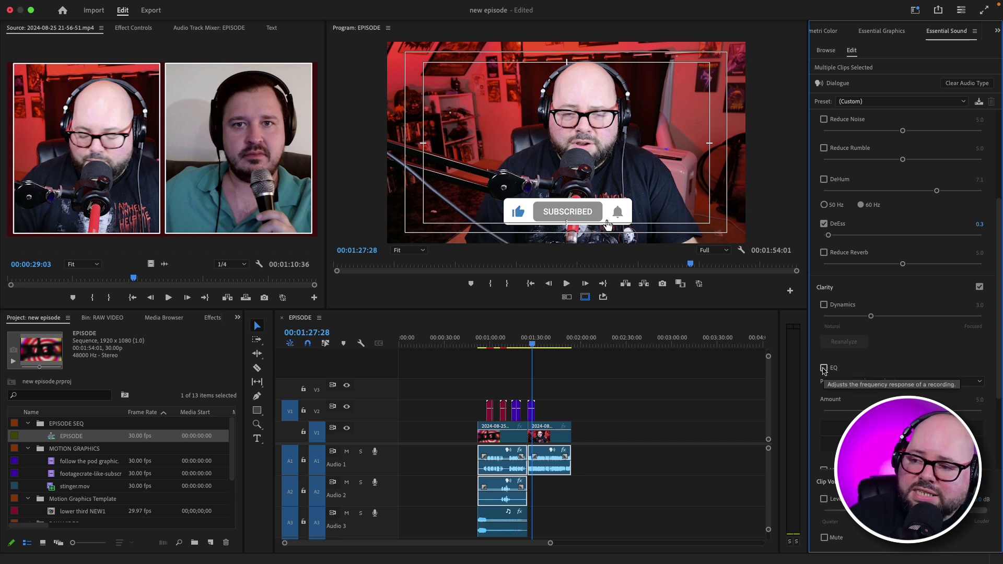
pyautogui.click(644, 475)
pyautogui.moveTo(631, 457); pyautogui.dragTo(465, 458)
pyautogui.click(824, 368)
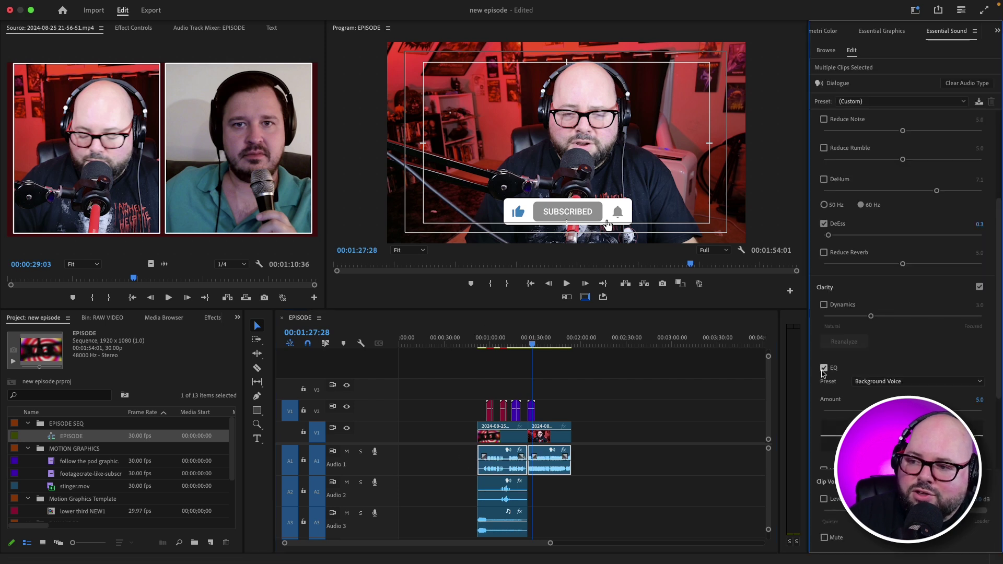
pyautogui.click(882, 382)
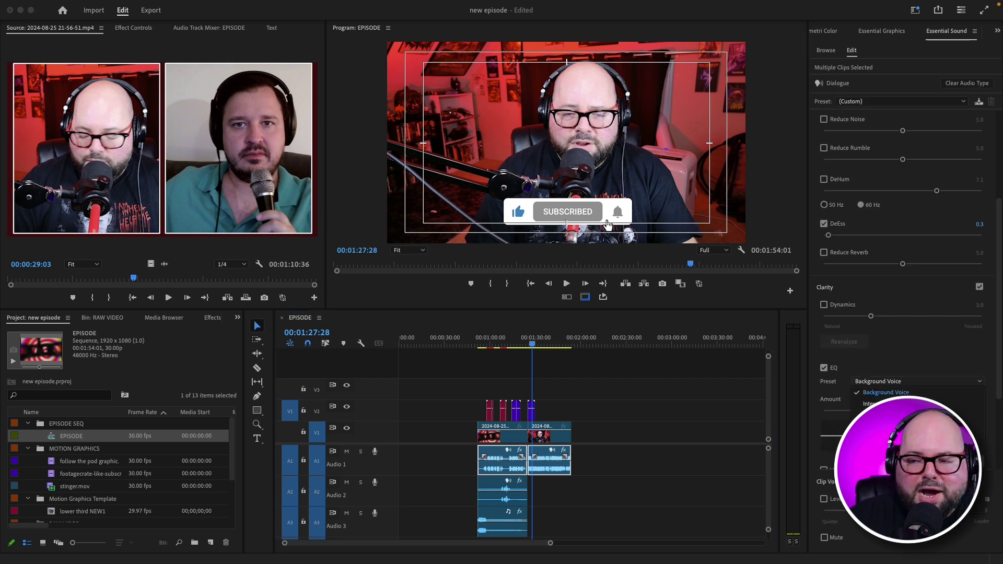
pyautogui.click(888, 416)
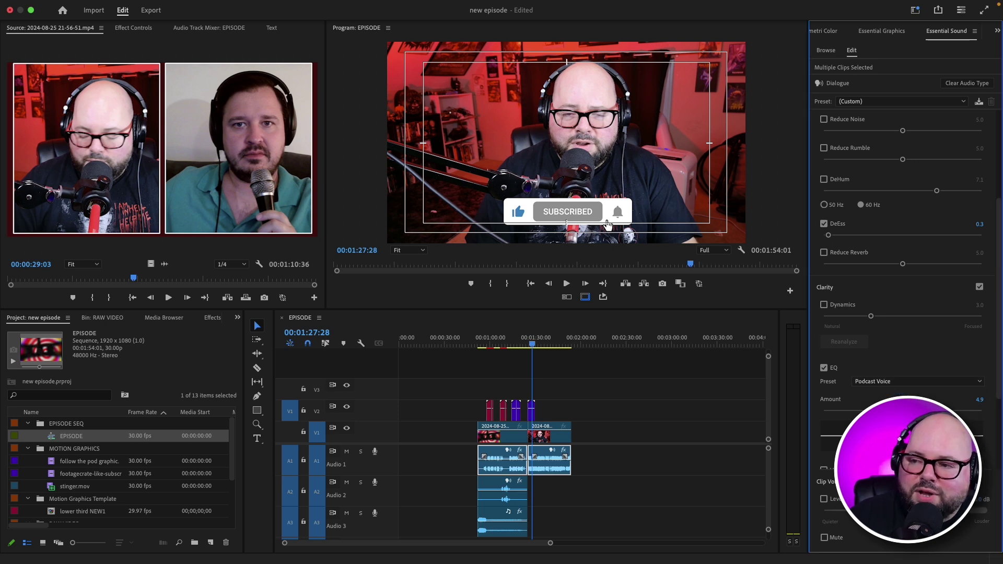
pyautogui.moveTo(853, 418)
pyautogui.mouseDown()
pyautogui.moveTo(846, 420)
pyautogui.moveTo(855, 413)
pyautogui.mouseUp()
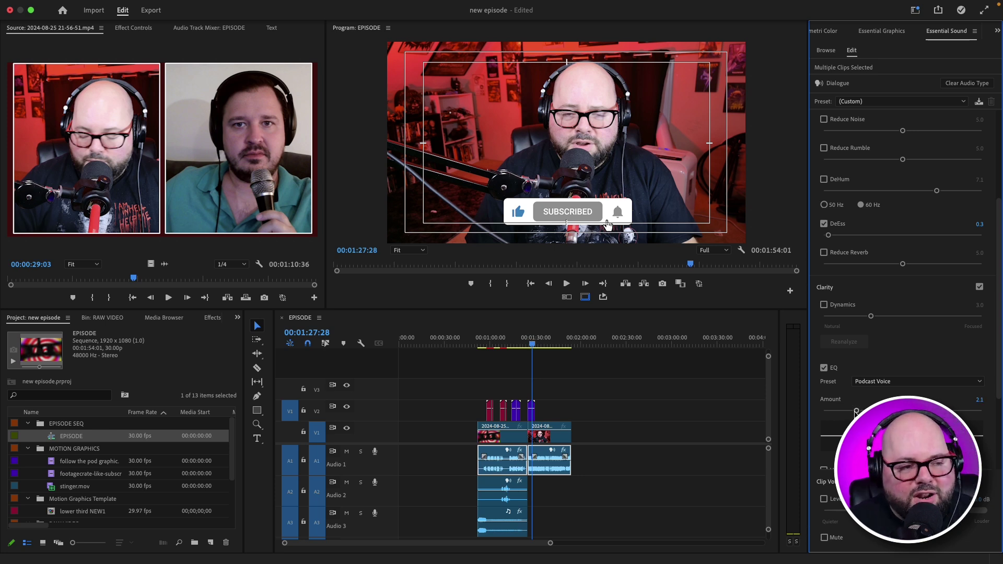
# Raise the DeEss amount on the guest's Audio 1 clip to 0.5.
pyautogui.click(551, 459)
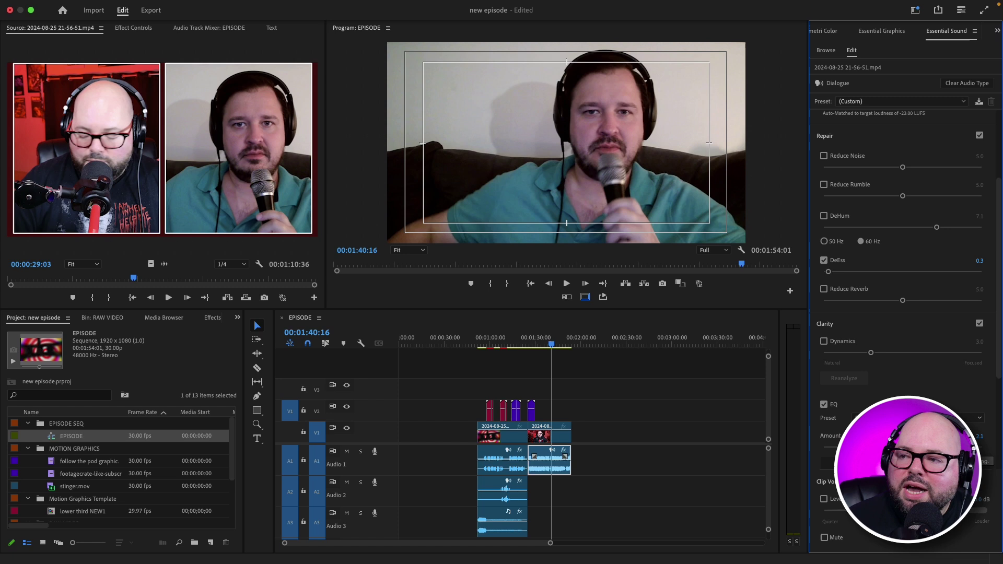
pyautogui.moveTo(828, 271); pyautogui.dragTo(830, 272)
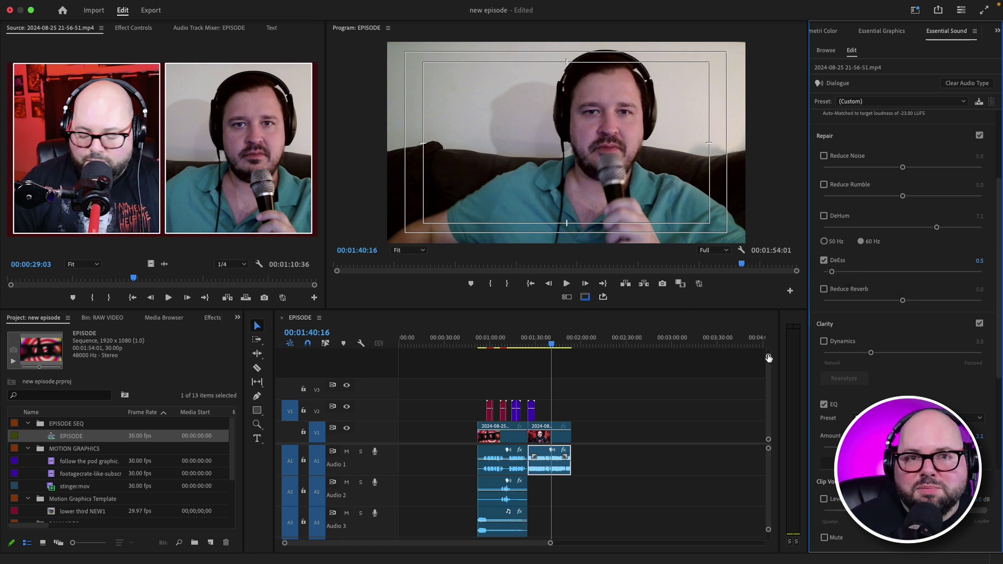
pyautogui.scroll(-2, 903, 262)
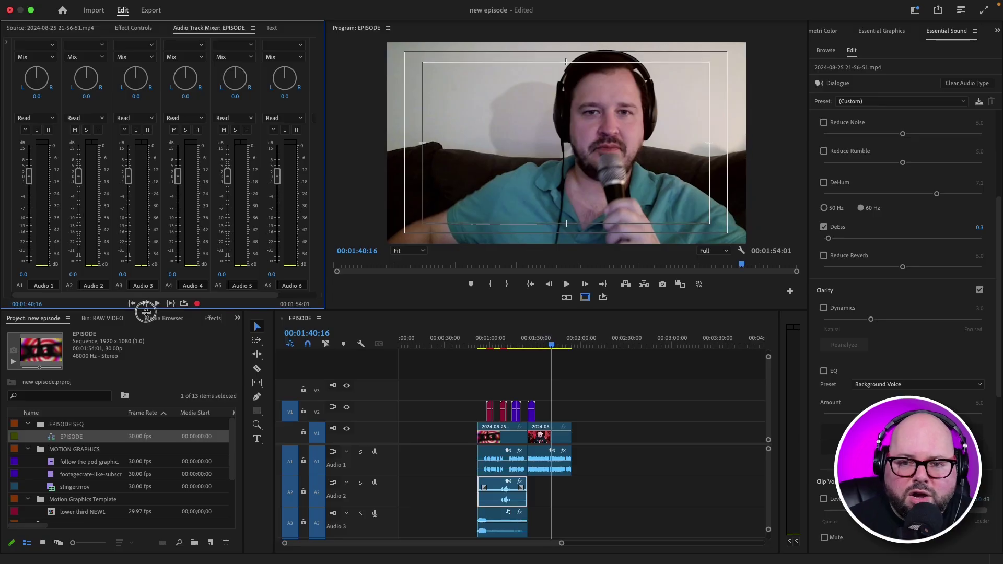
# Enlarge the Audio Track Mixer and reveal the effect slots on all six channels.
pyautogui.moveTo(145, 312); pyautogui.dragTo(137, 398)
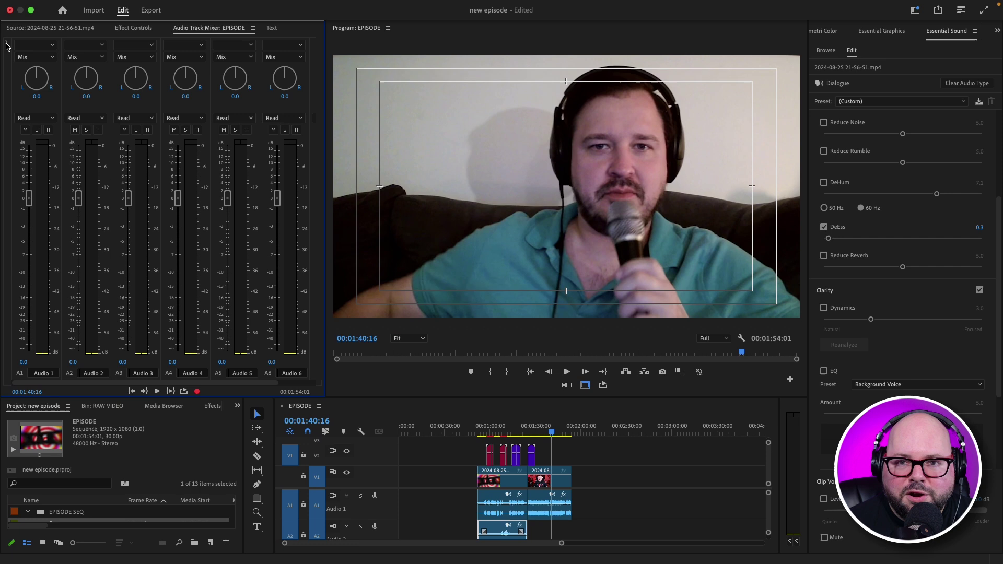
pyautogui.click(7, 45)
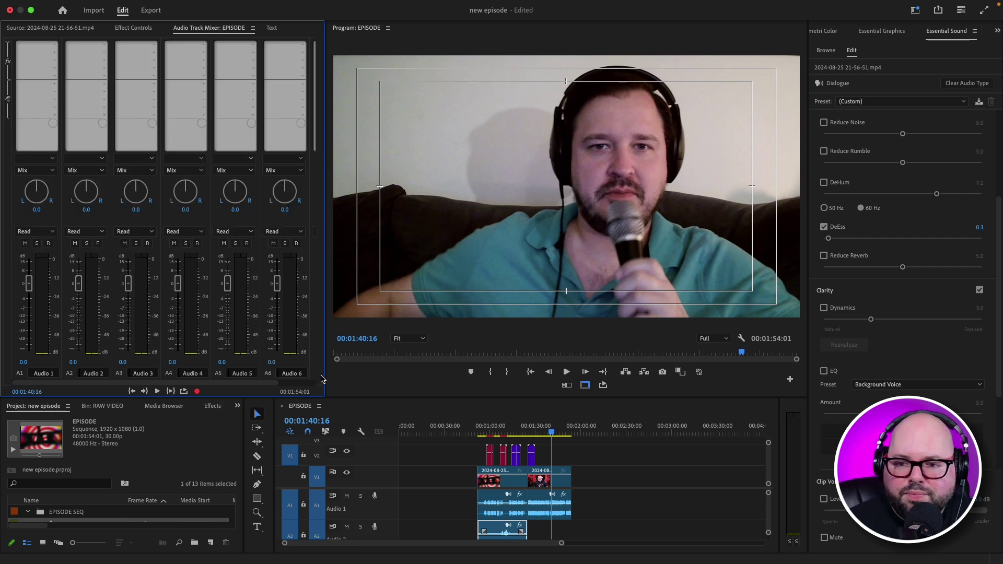
pyautogui.scroll(2, 533, 528)
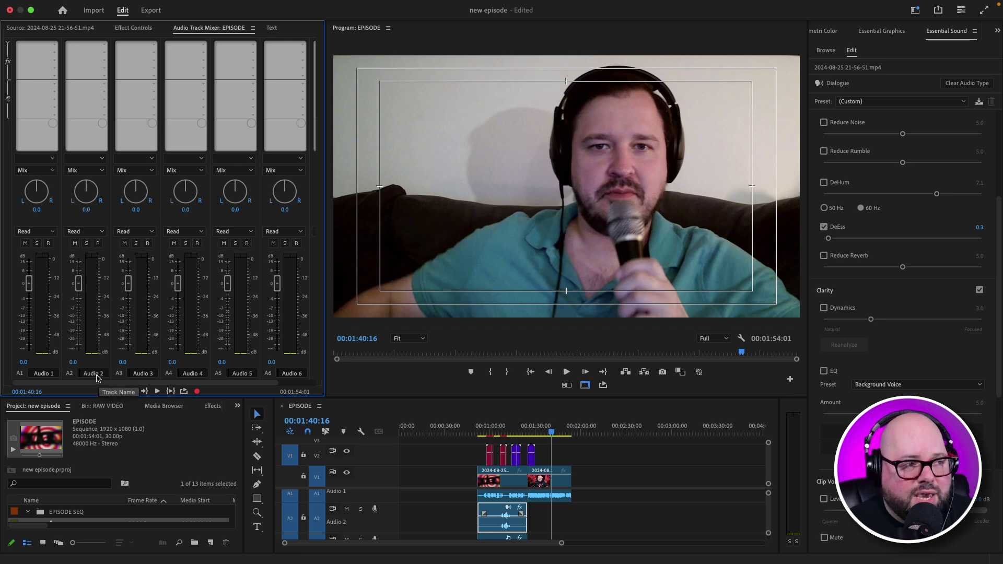
# Insert a Parametric Equalizer from Filter and EQ into Audio 2's first effect slot.
pyautogui.click(104, 46)
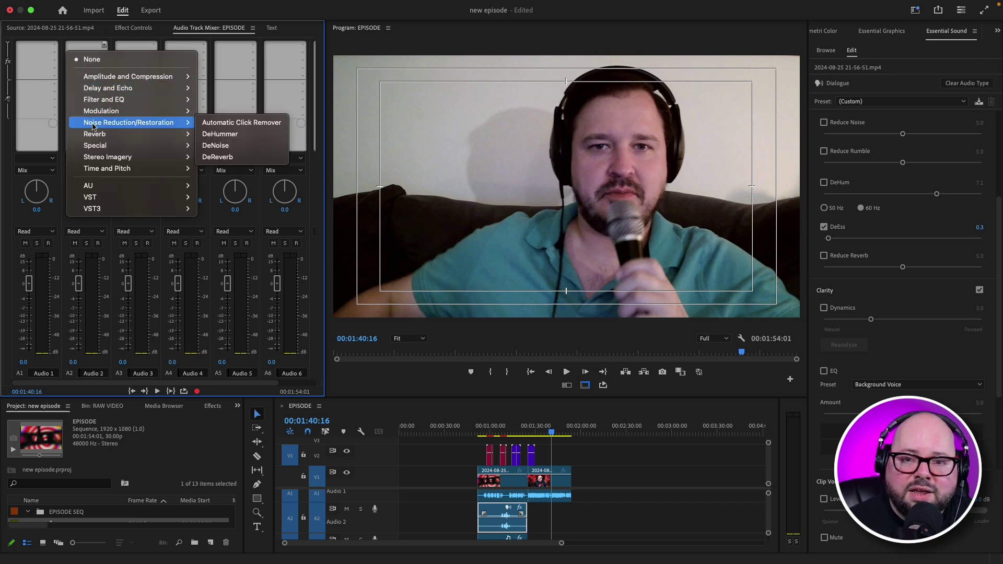
pyautogui.moveTo(105, 201)
pyautogui.moveTo(114, 99)
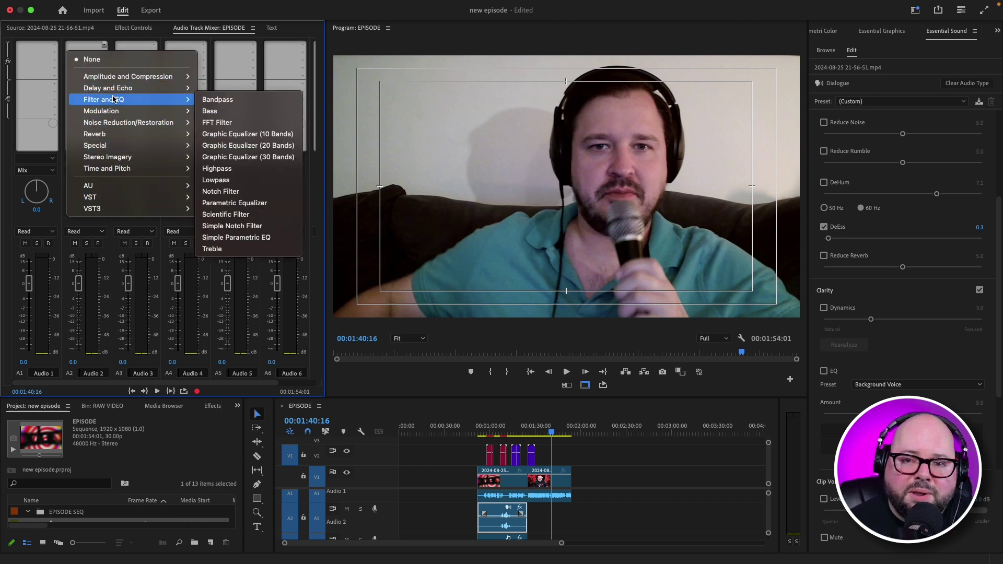
pyautogui.click(230, 202)
# Open the Parametric Equalizer editor and enable a high-pass band at 74 Hz.
pyautogui.doubleClick(91, 54)
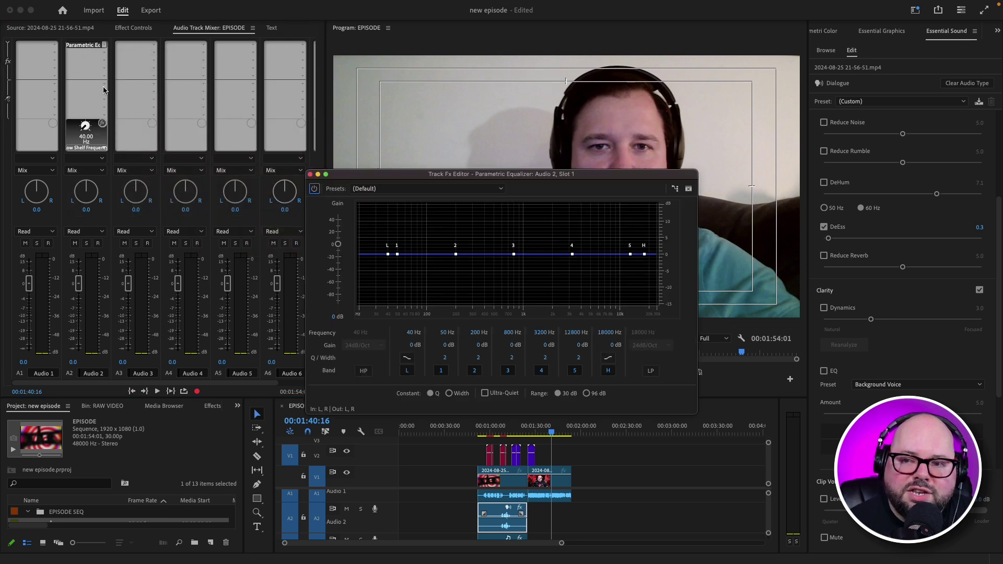
pyautogui.click(364, 370)
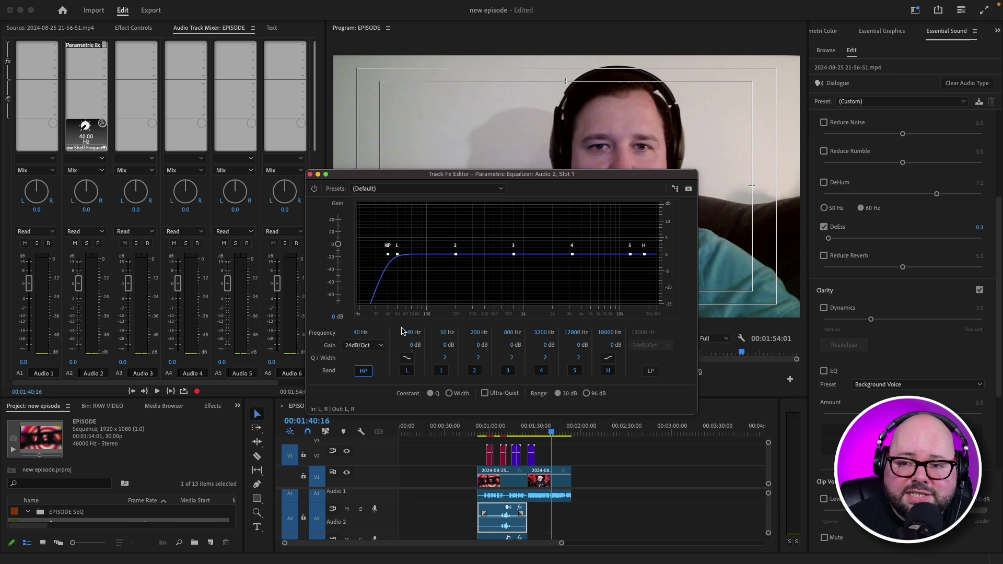
pyautogui.moveTo(360, 336)
pyautogui.mouseDown()
pyautogui.moveTo(407, 335)
pyautogui.moveTo(355, 333)
pyautogui.mouseUp()
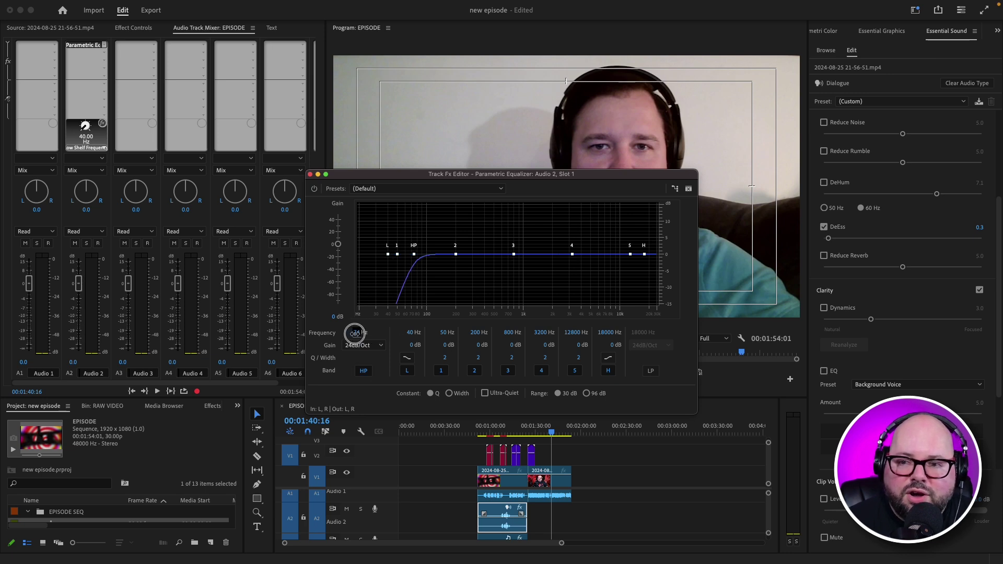
pyautogui.click(355, 334)
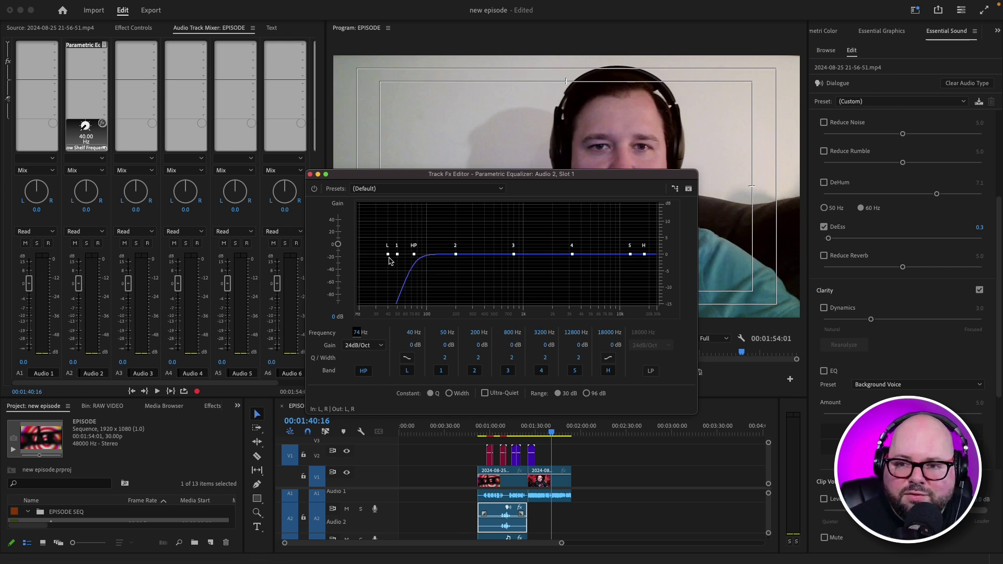
# Set the low band to 111 Hz +3.6 dB, band 3 to ~981 Hz -3 dB, high band to 4589 Hz +1.9 dB.
pyautogui.moveTo(387, 254); pyautogui.dragTo(431, 242)
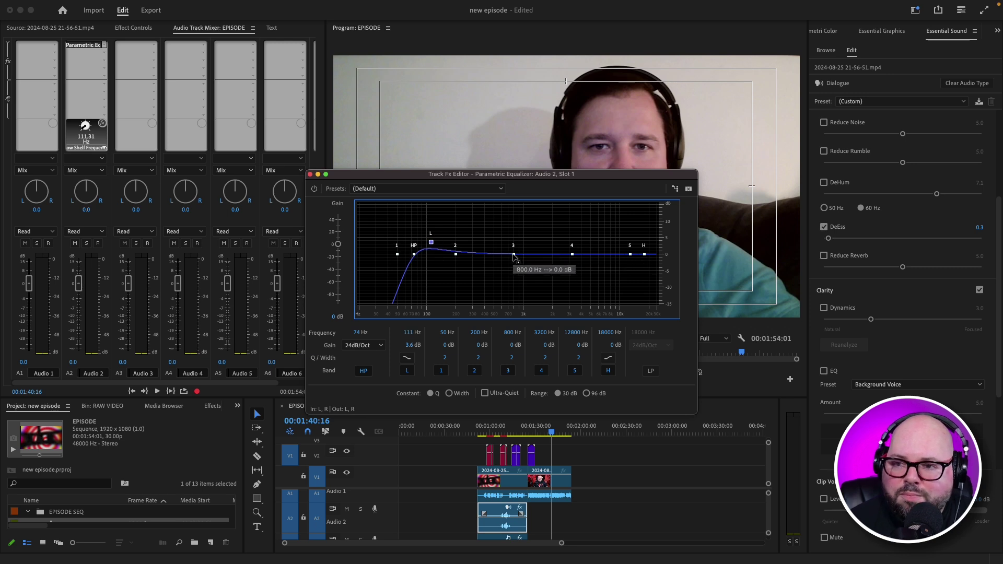
pyautogui.moveTo(514, 254); pyautogui.dragTo(523, 265)
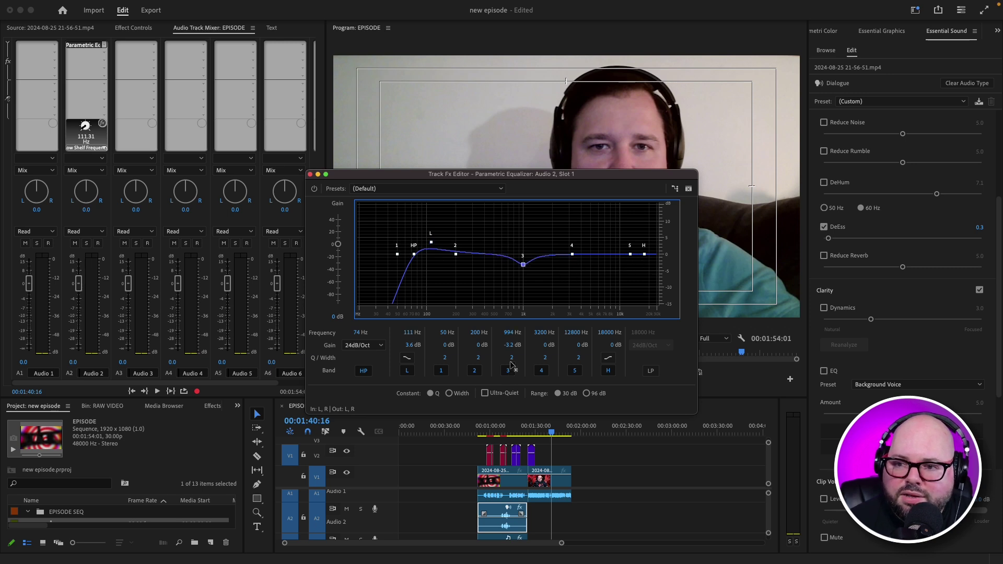
pyautogui.moveTo(512, 359); pyautogui.dragTo(508, 359)
pyautogui.moveTo(644, 254); pyautogui.dragTo(587, 248)
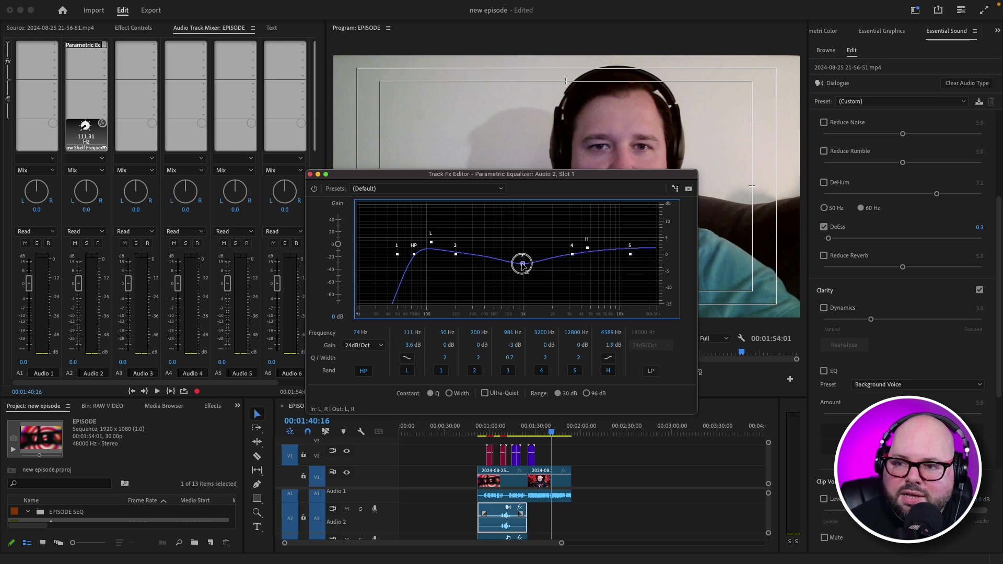
pyautogui.moveTo(523, 264); pyautogui.dragTo(521, 261)
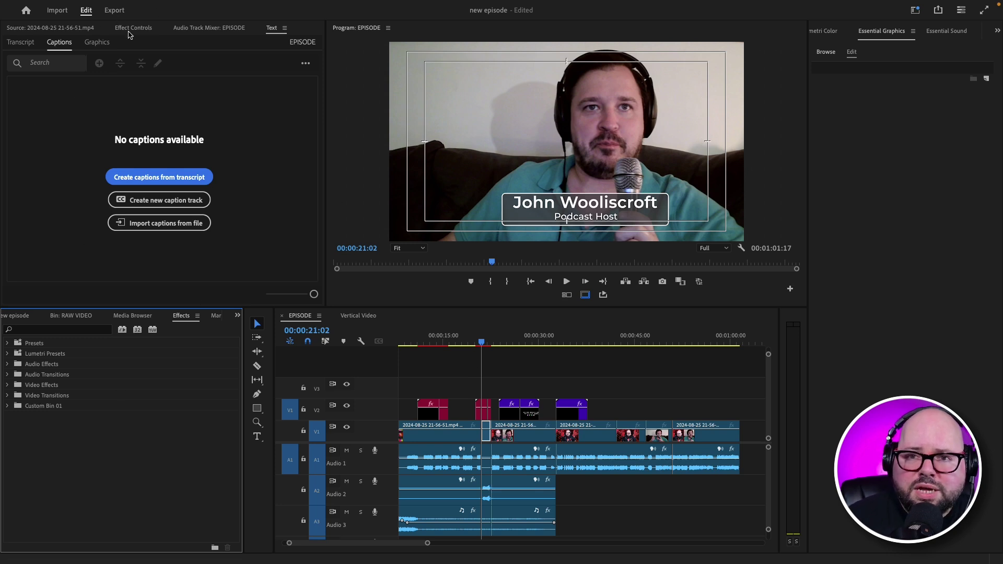
# Show the EPISODE sequence's export settings with the Effects section expanded.
pyautogui.click(114, 11)
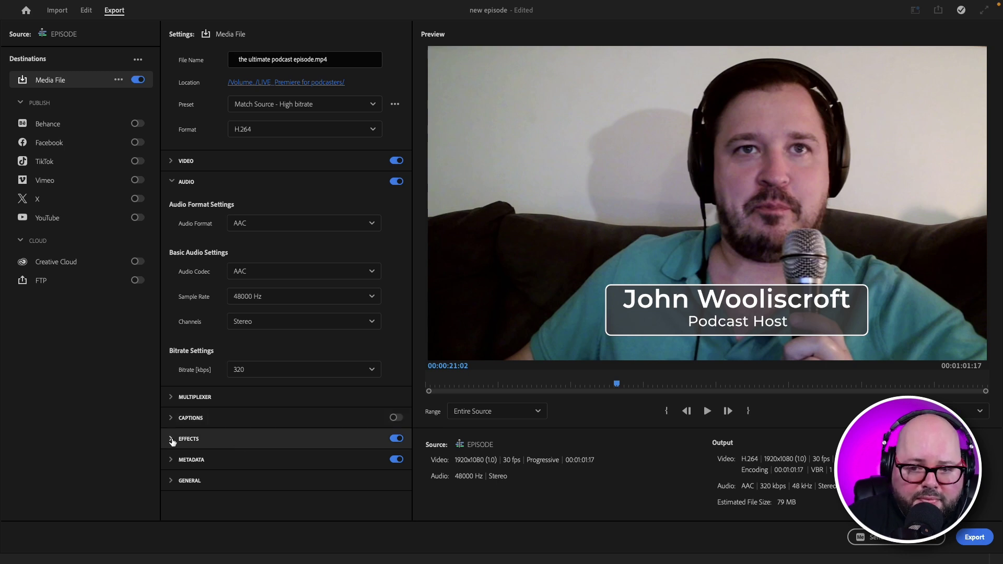
pyautogui.click(173, 441)
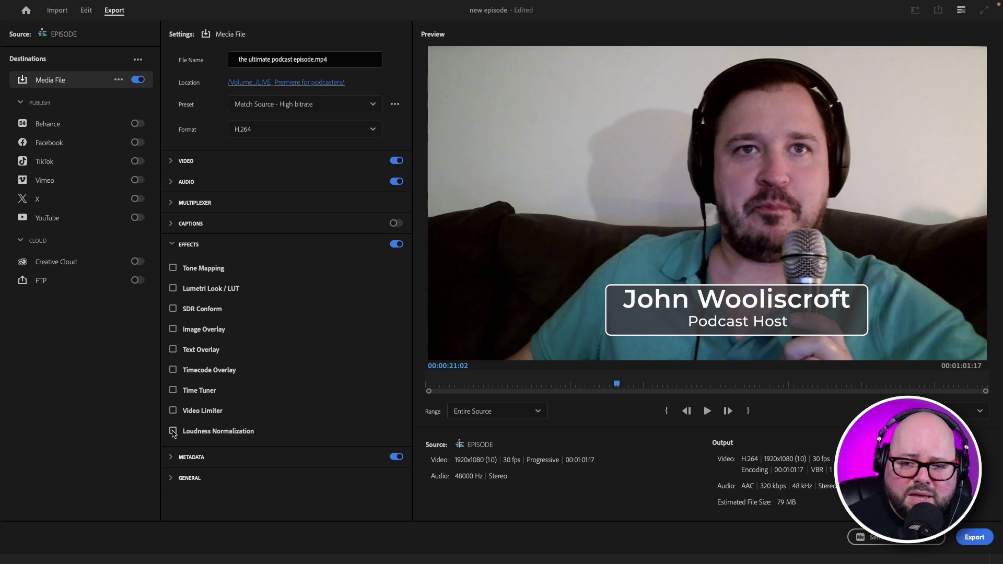
# Turn on export Loudness Normalization, revealing its default ATSC A/85, -24 LUFS and -2 dBTP settings.
pyautogui.click(173, 431)
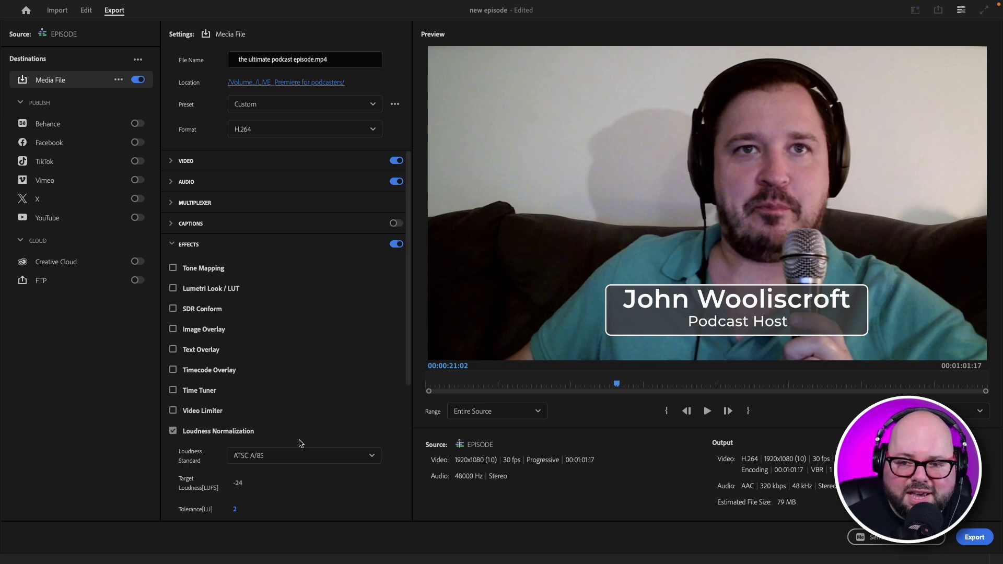
pyautogui.scroll(-3, 300, 444)
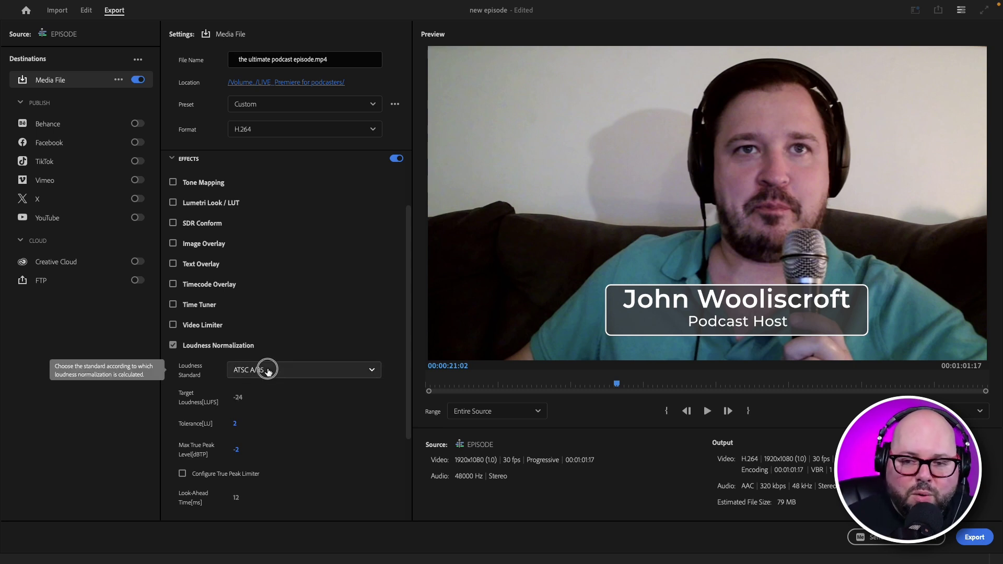
pyautogui.click(268, 371)
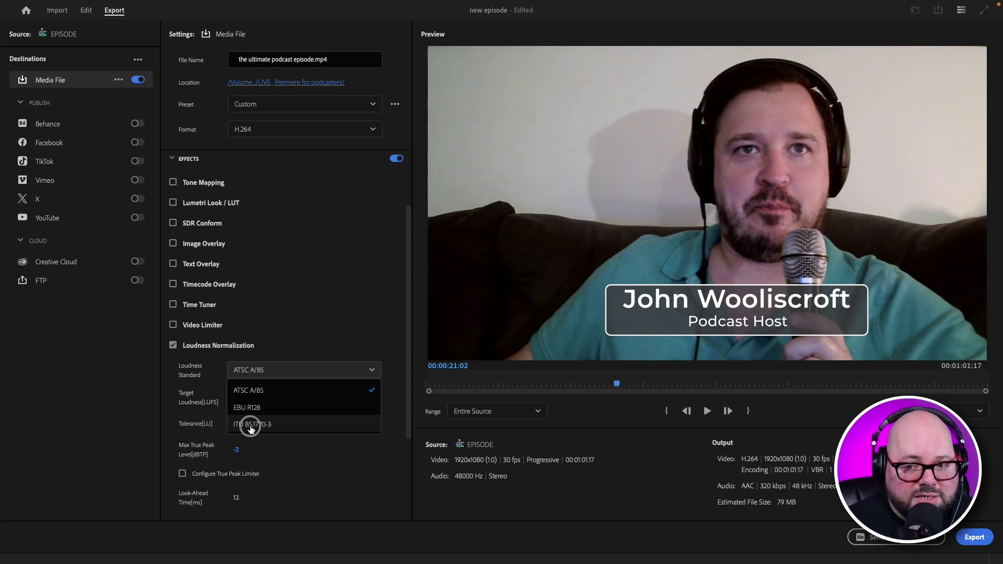
# Choose ITU BS.1770-3 as the loudness standard and set the target loudness to -16 LUFS.
pyautogui.click(252, 425)
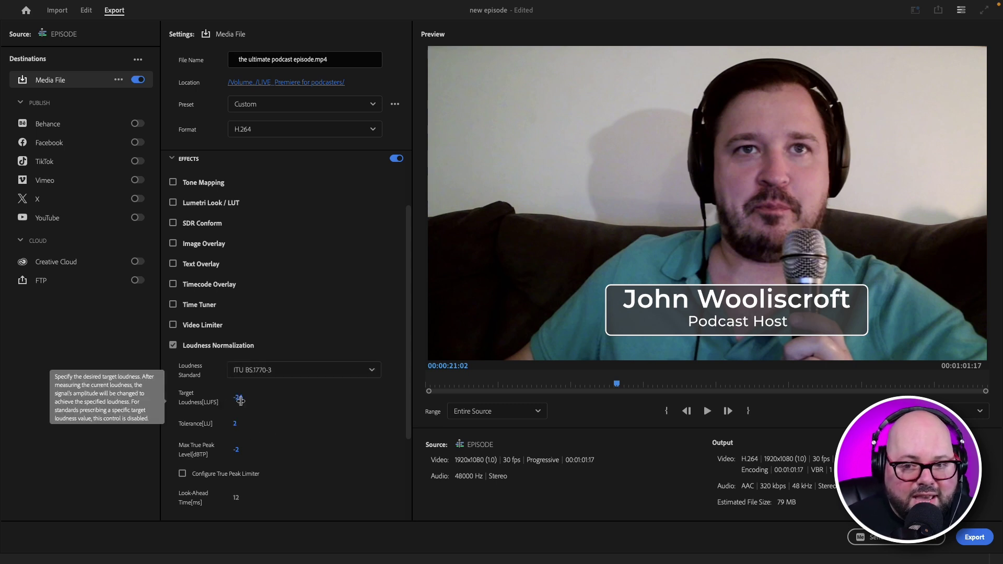
pyautogui.click(240, 399)
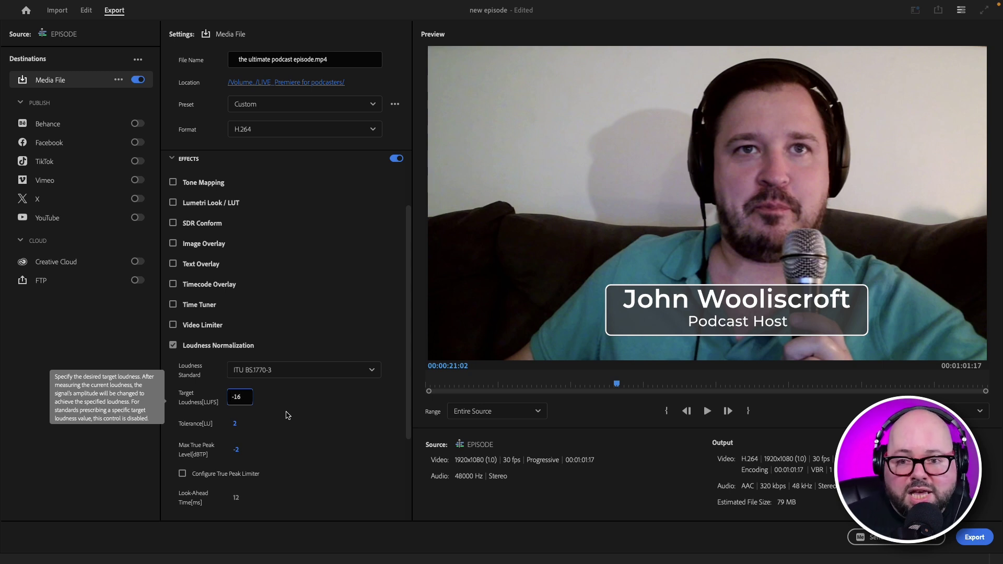
pyautogui.press('Return')
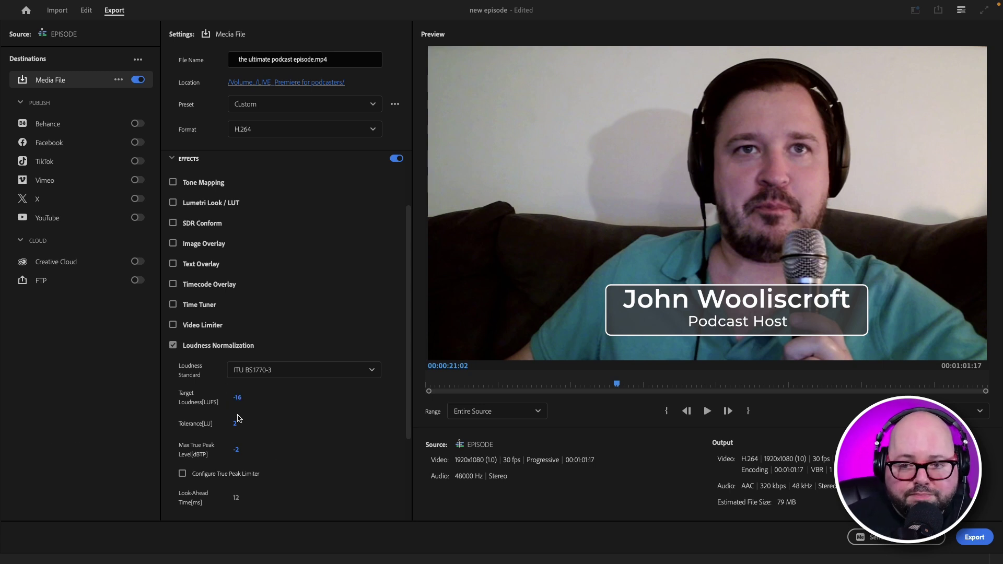